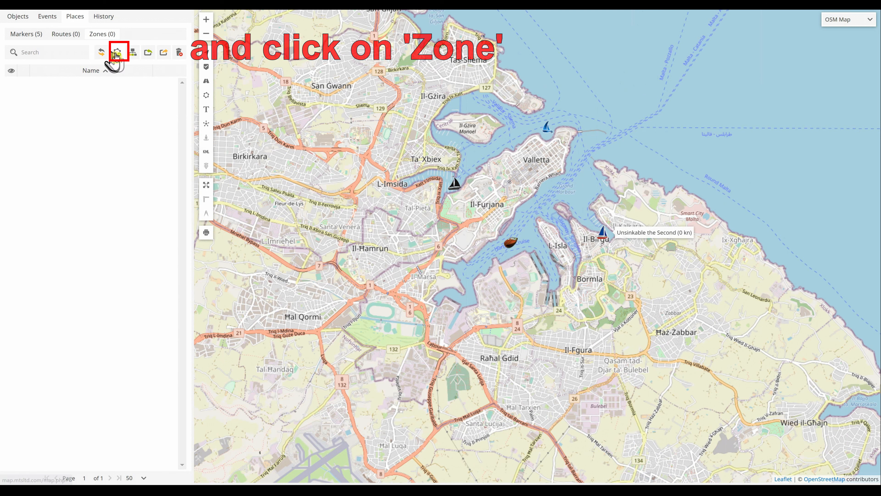
# Start a new zone and name it "Do Not Leave".
pyautogui.click(117, 53)
pyautogui.moveTo(96, 73); pyautogui.dragTo(55, 73)
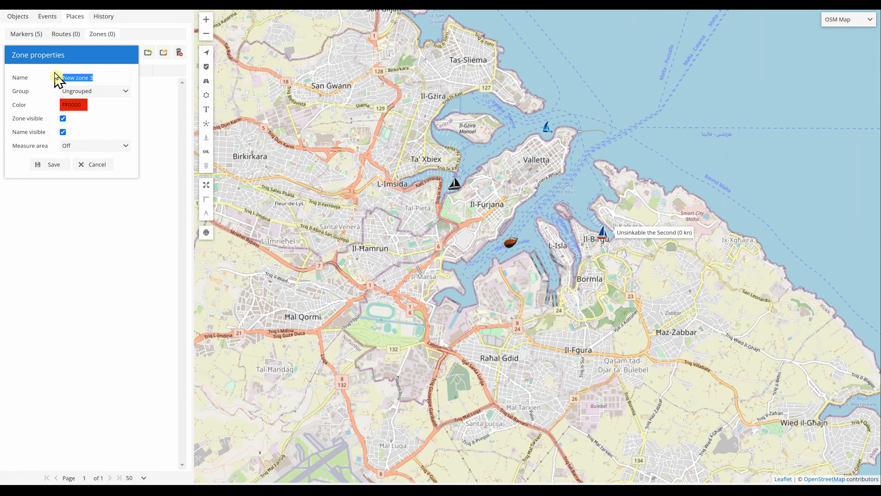
pyautogui.write('D')
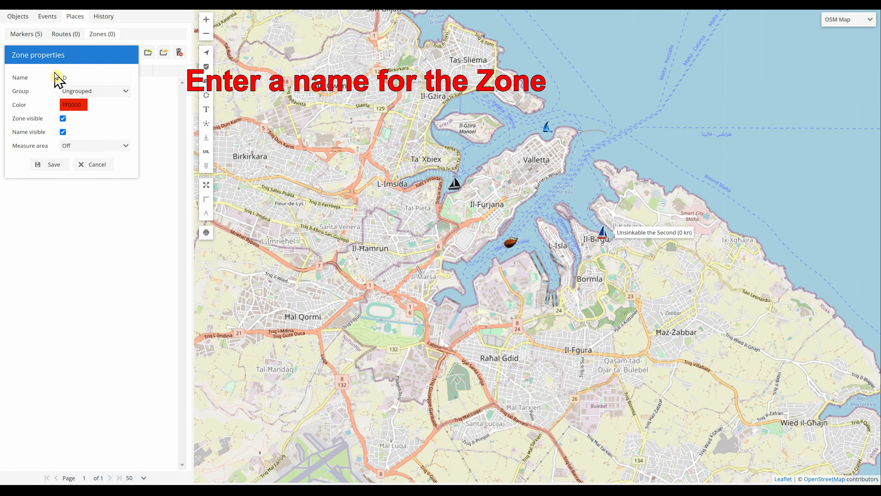
pyautogui.write('o Not Leave')
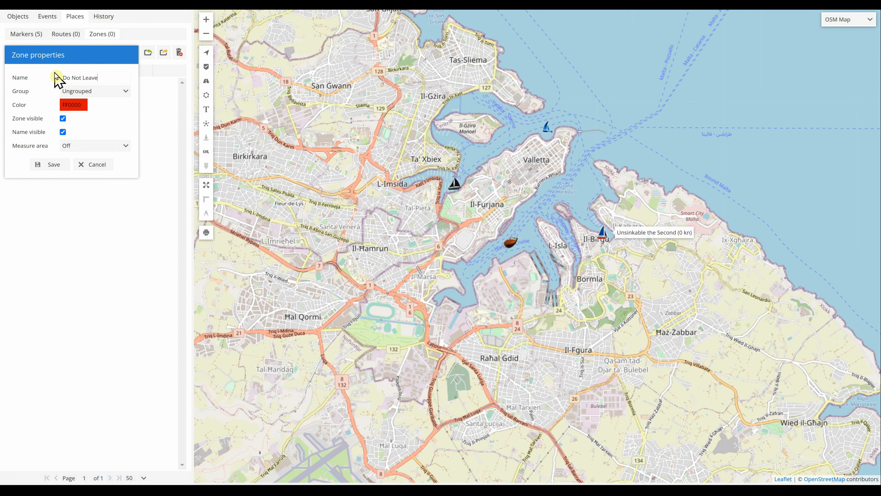
# Outline the zone on the map as a six-point polygon enclosing Valletta, its harbours, Il-Birgu, Ta' Xbiex and Il-Gżira.
pyautogui.click(530, 109)
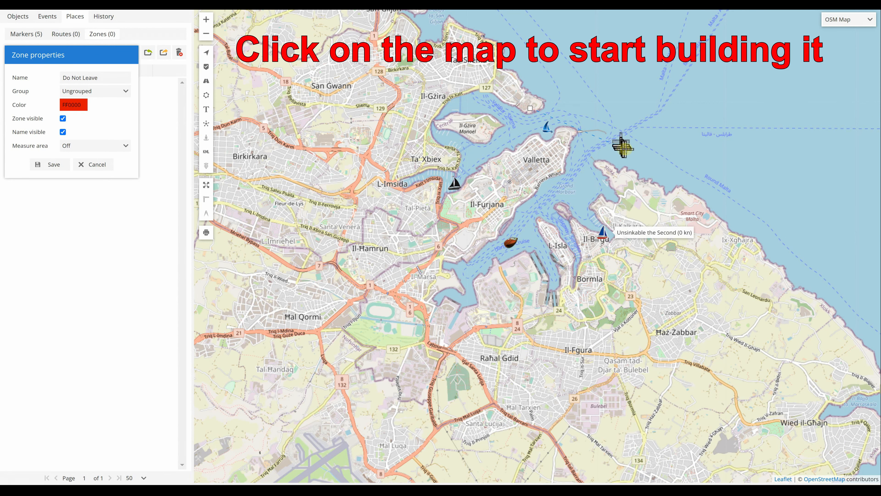
pyautogui.click(631, 153)
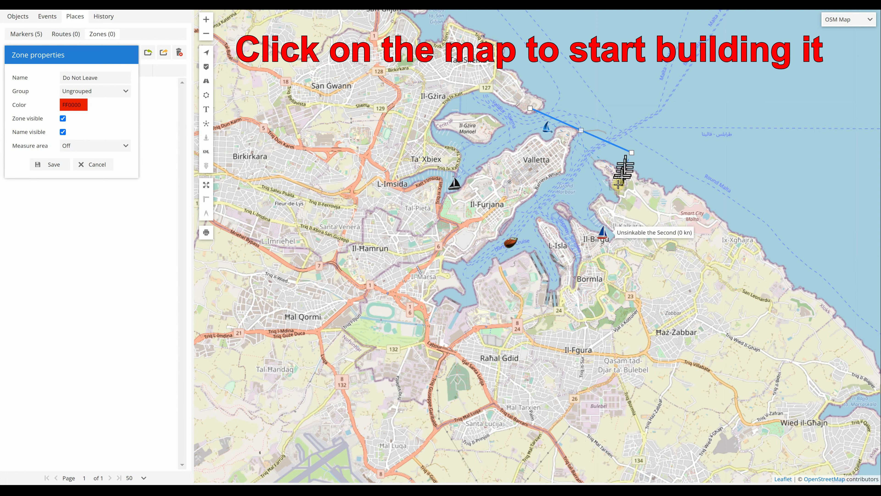
pyautogui.click(612, 261)
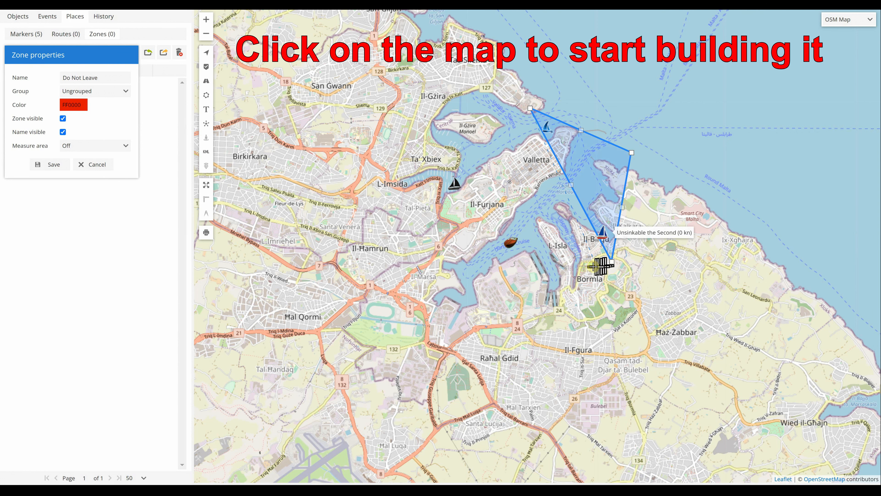
pyautogui.click(487, 276)
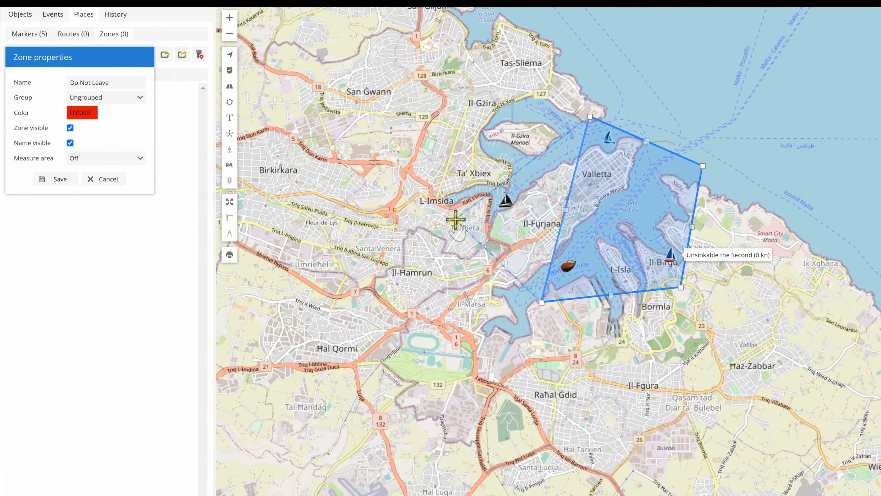
pyautogui.click(425, 207)
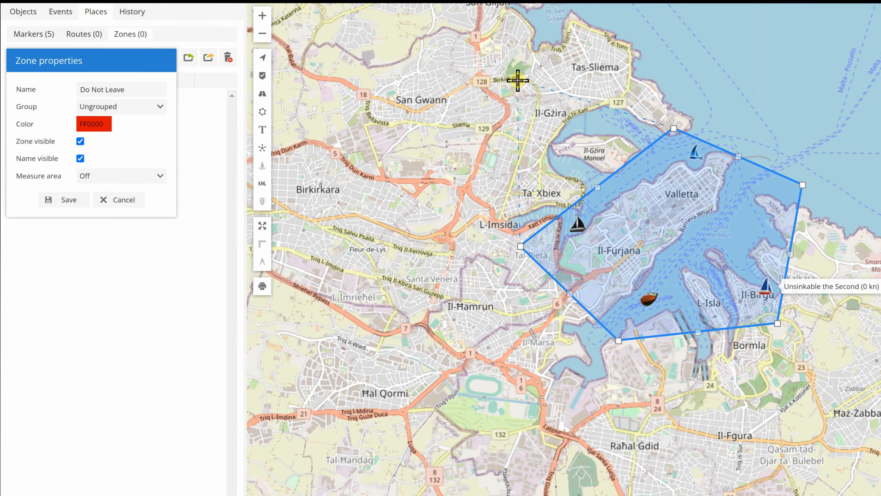
pyautogui.click(514, 80)
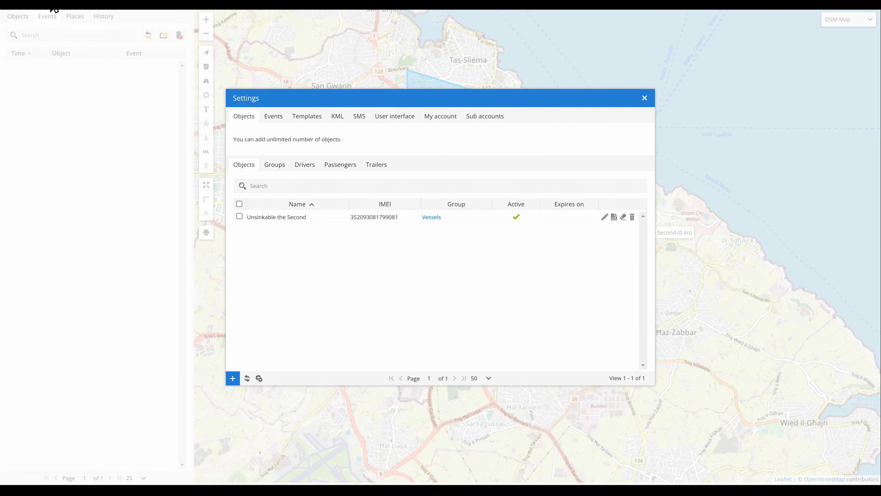
# Create a new event in the settings and name it "Warning".
pyautogui.click(273, 120)
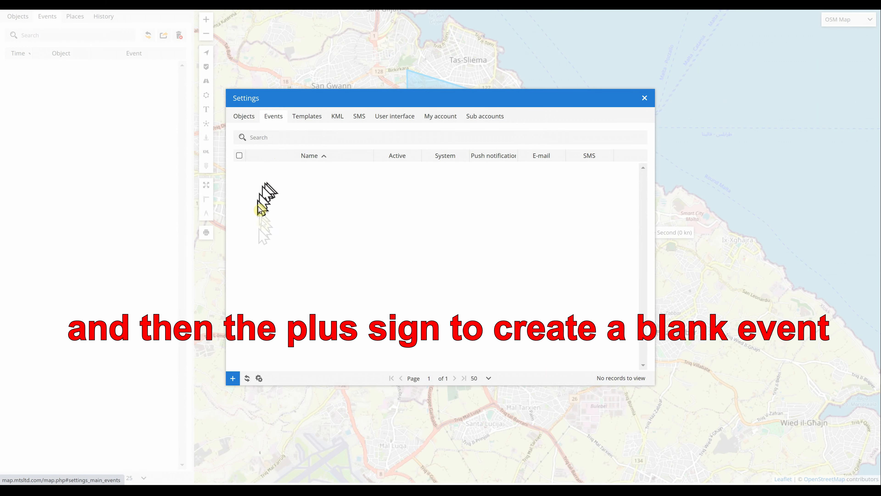
pyautogui.click(232, 379)
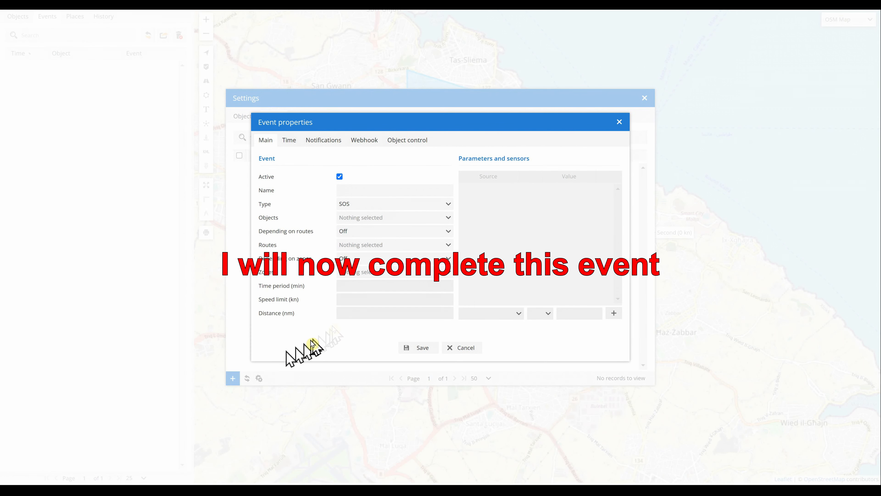
pyautogui.click(368, 190)
pyautogui.write('Warning')
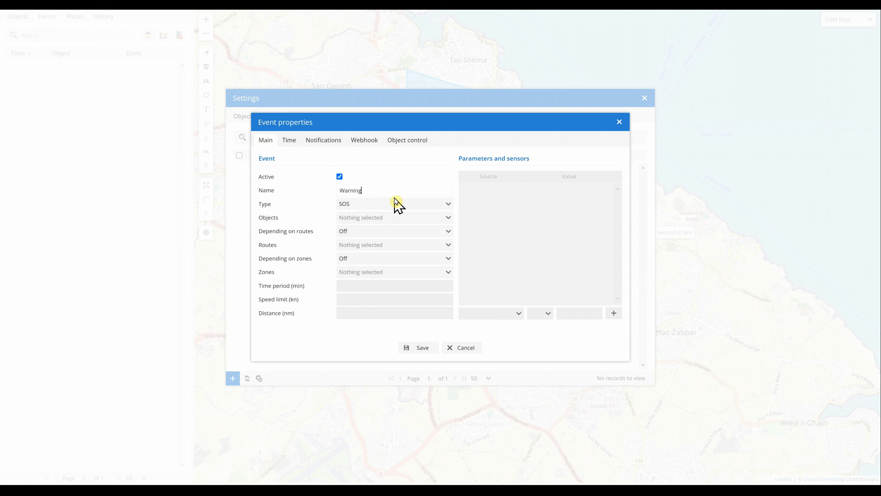
# Set the event type to Zone out and assign the Do Not Leave zone to it.
pyautogui.click(363, 204)
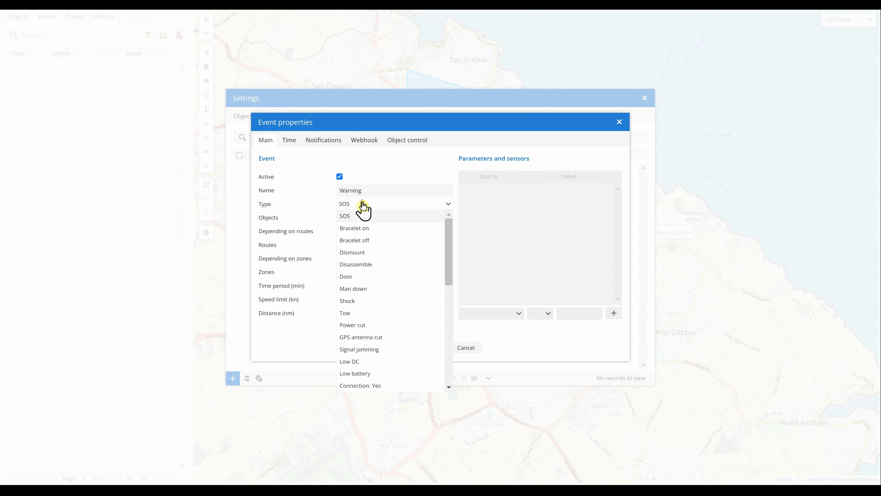
pyautogui.moveTo(449, 236); pyautogui.dragTo(450, 354)
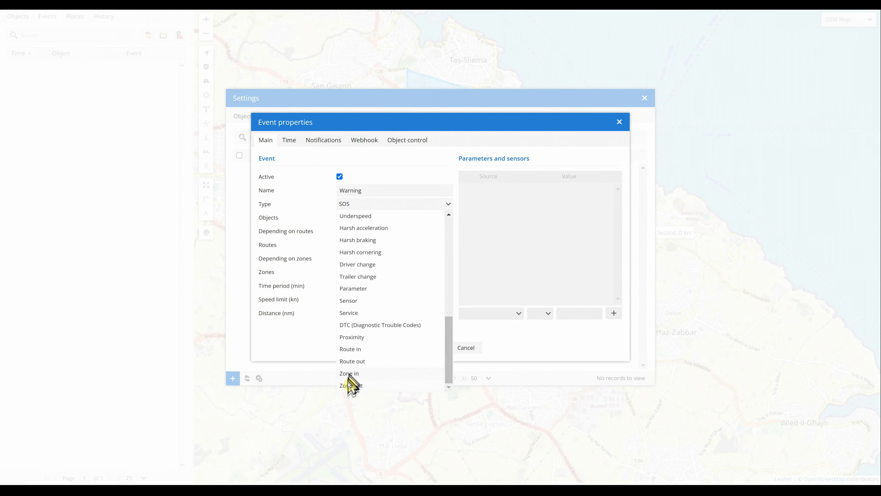
pyautogui.click(351, 385)
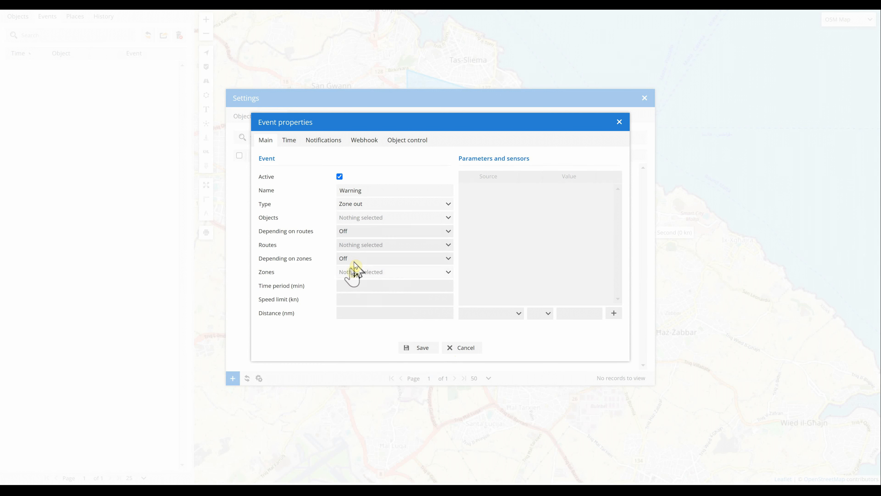
pyautogui.click(366, 275)
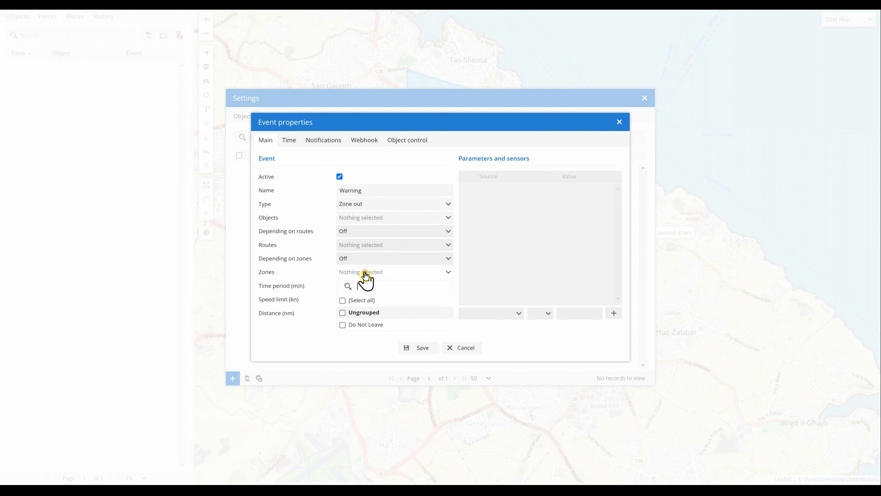
pyautogui.click(343, 325)
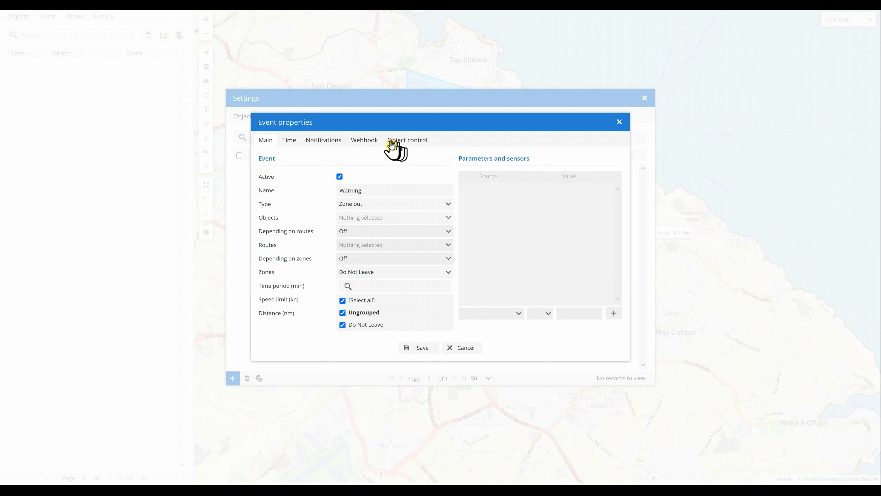
# Enable the event's system message, alarm3.mp3 sound alert and e-mail message with the recipient's e-mail address, and try to save.
pyautogui.click(333, 144)
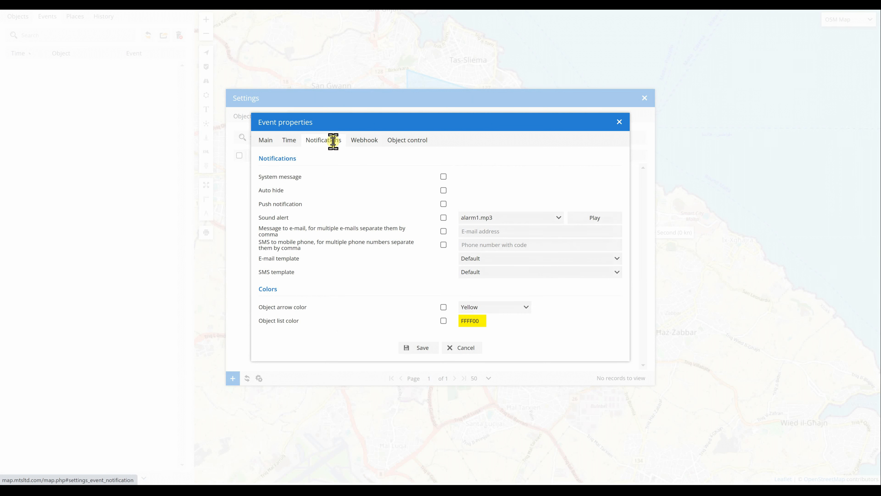
pyautogui.click(444, 177)
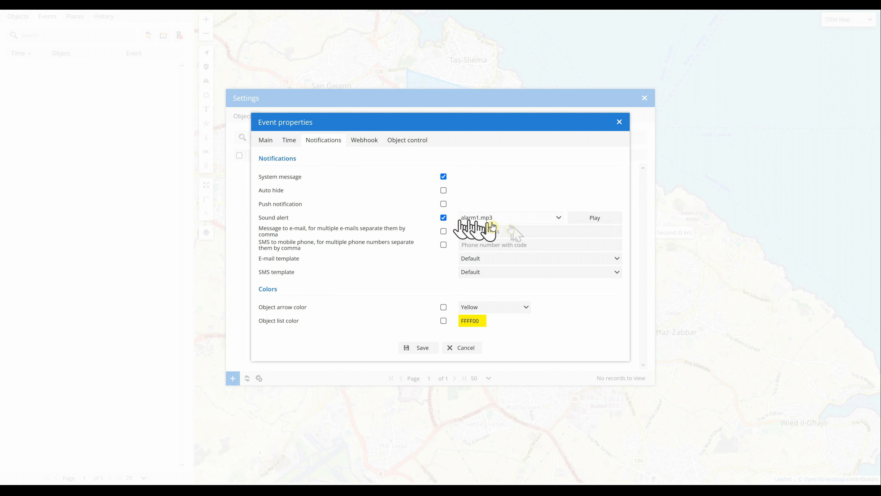
pyautogui.click(559, 218)
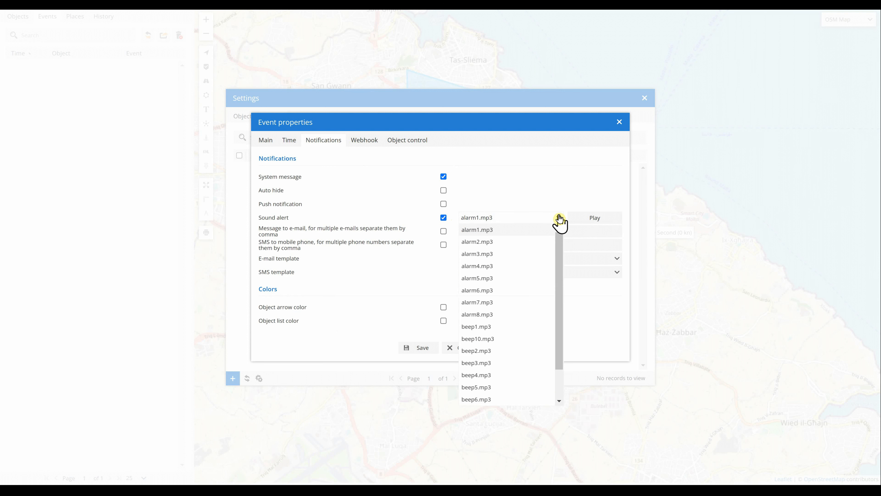
pyautogui.click(485, 258)
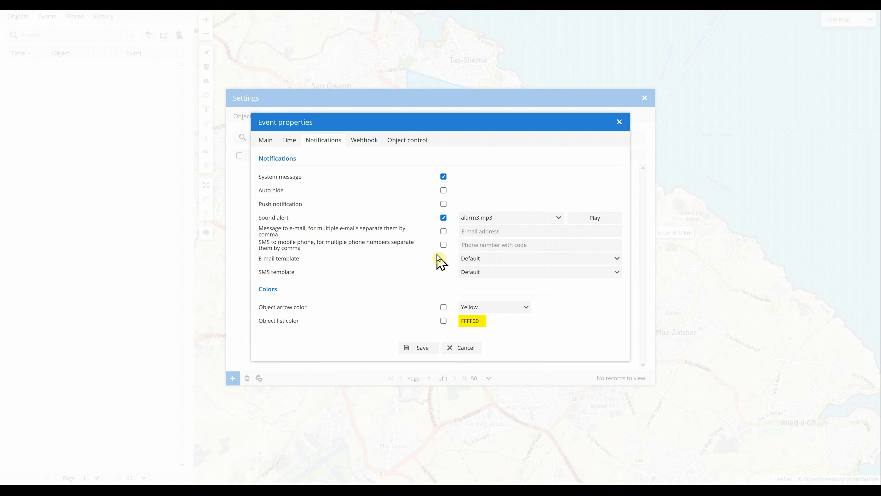
pyautogui.click(444, 231)
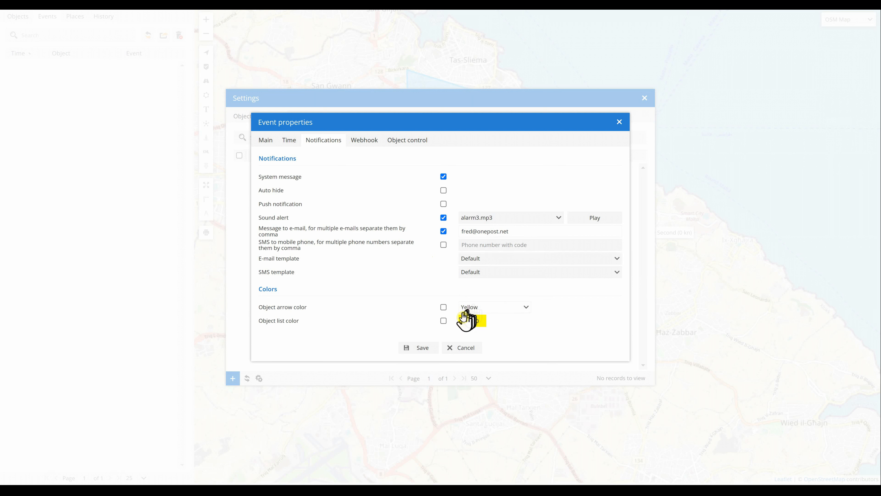
pyautogui.click(419, 349)
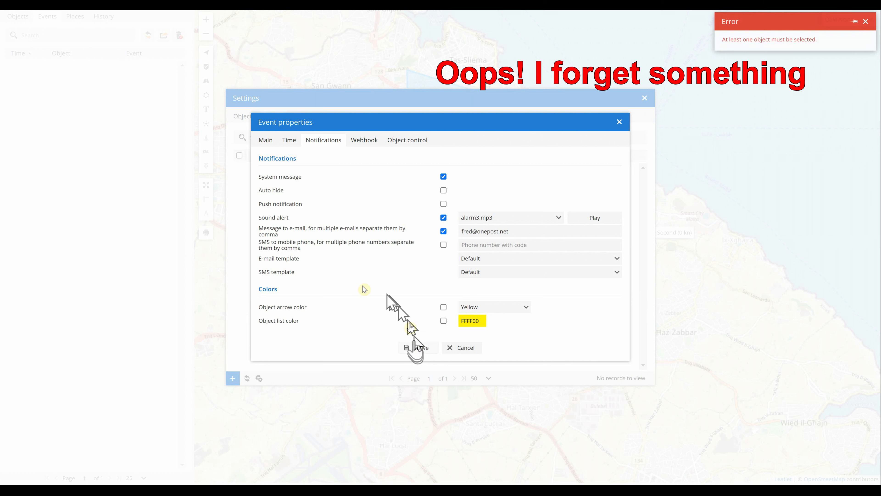
# Assign the object Unsinkable the Second to the Warning event, save the event and close the settings.
pyautogui.click(266, 140)
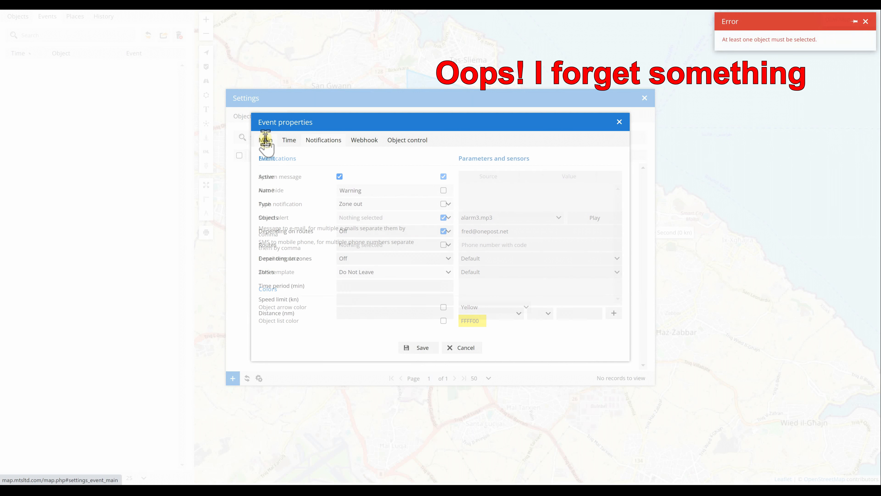
pyautogui.click(348, 219)
pyautogui.click(343, 271)
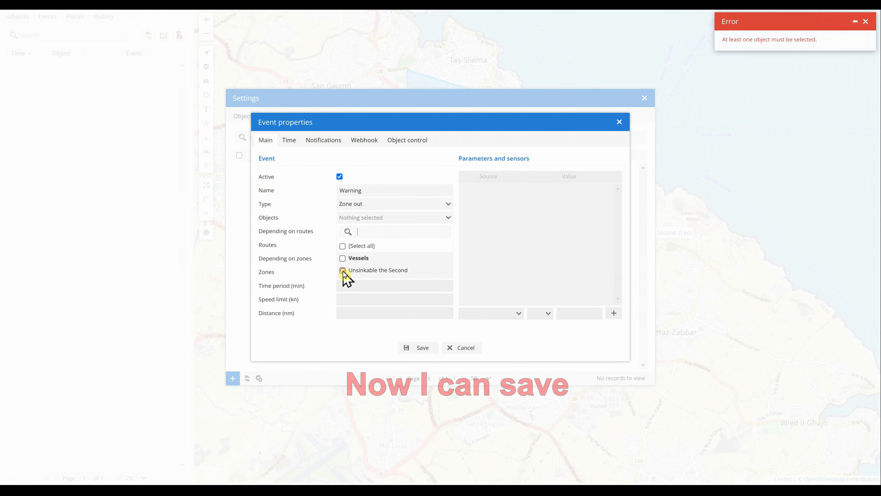
pyautogui.click(420, 347)
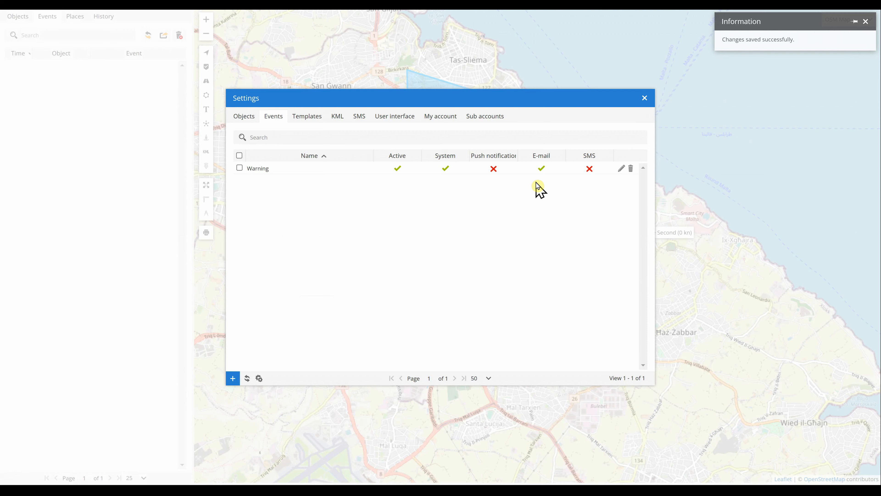
pyautogui.click(645, 98)
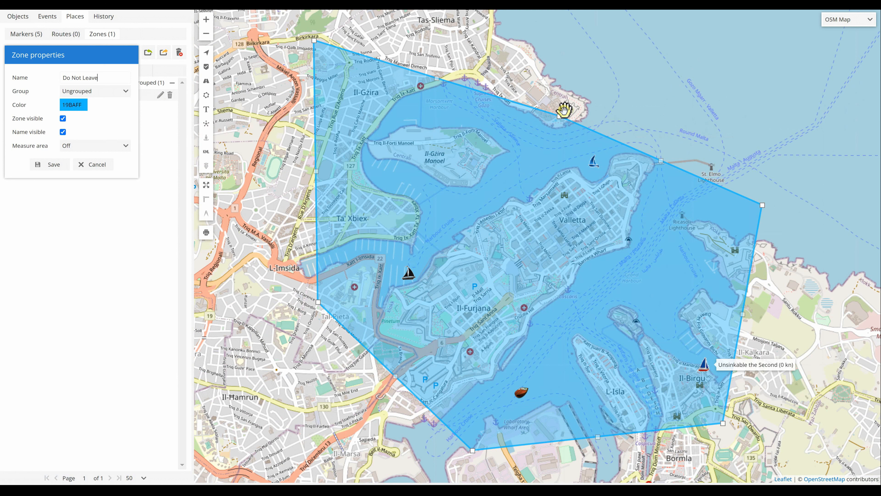
# Reshape the Do Not Leave zone: extend it north past Tas-Sliema and south beyond Bormla, and pull its northwest corner in to Il-Gżira.
pyautogui.moveTo(559, 117); pyautogui.dragTo(600, 27)
pyautogui.moveTo(598, 437); pyautogui.dragTo(616, 484)
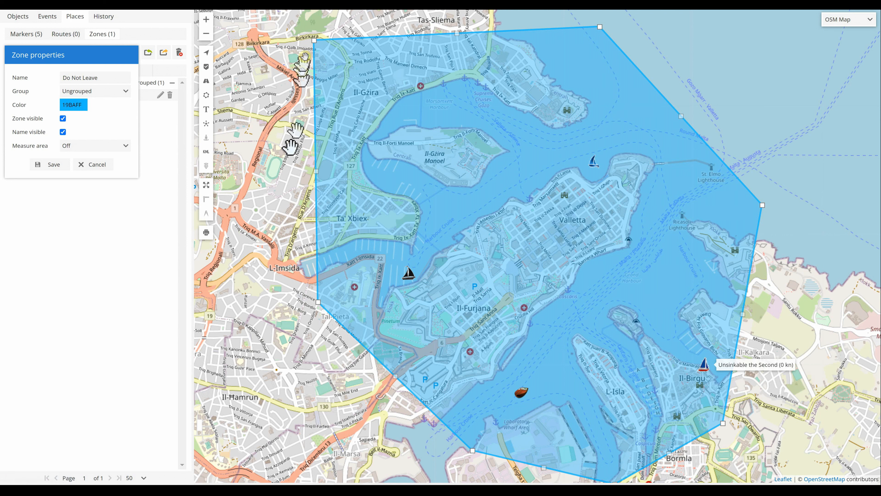
pyautogui.moveTo(315, 41); pyautogui.dragTo(372, 101)
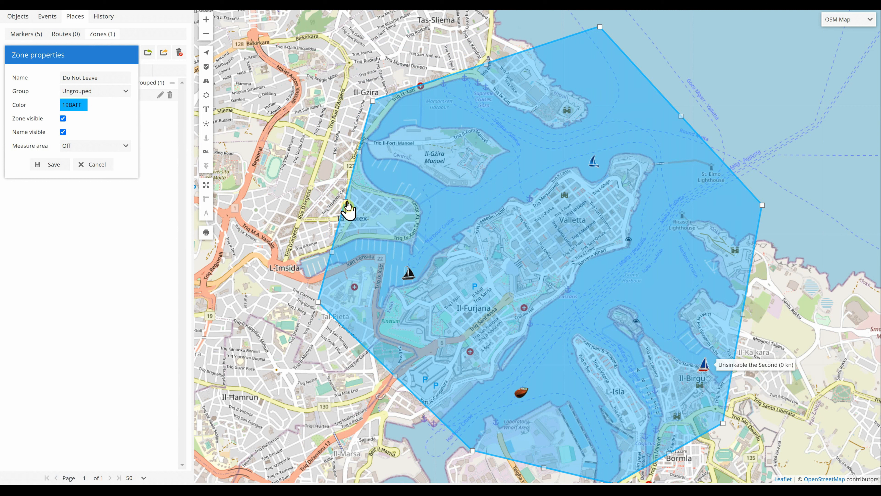
# Add points along the zone's western edge so it follows the shoreline at Ta' Xbiex, the Il-Gżira inlet and L-Imsida.
pyautogui.moveTo(347, 205); pyautogui.dragTo(410, 222)
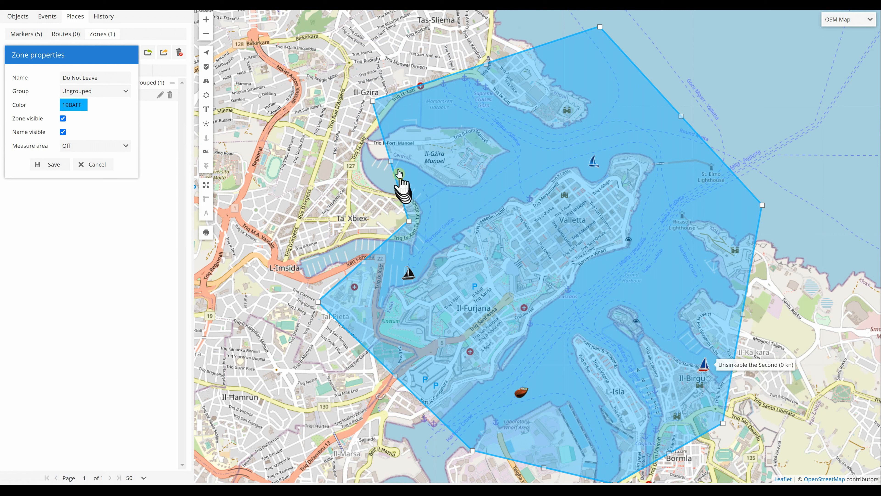
pyautogui.click(392, 162)
pyautogui.moveTo(392, 163); pyautogui.dragTo(348, 175)
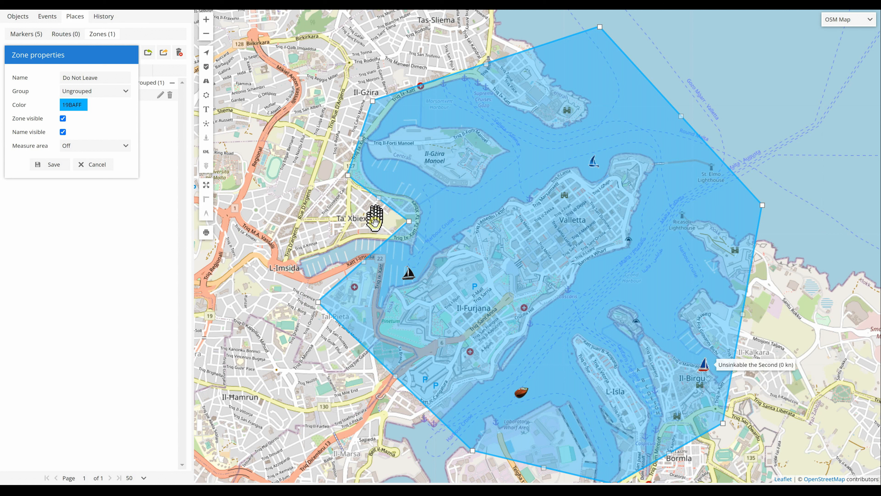
pyautogui.click(364, 263)
pyautogui.moveTo(365, 264); pyautogui.dragTo(291, 254)
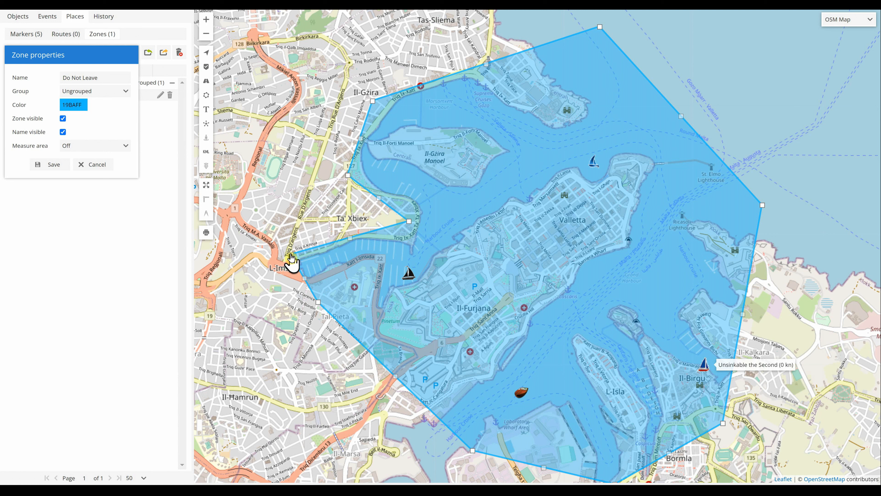